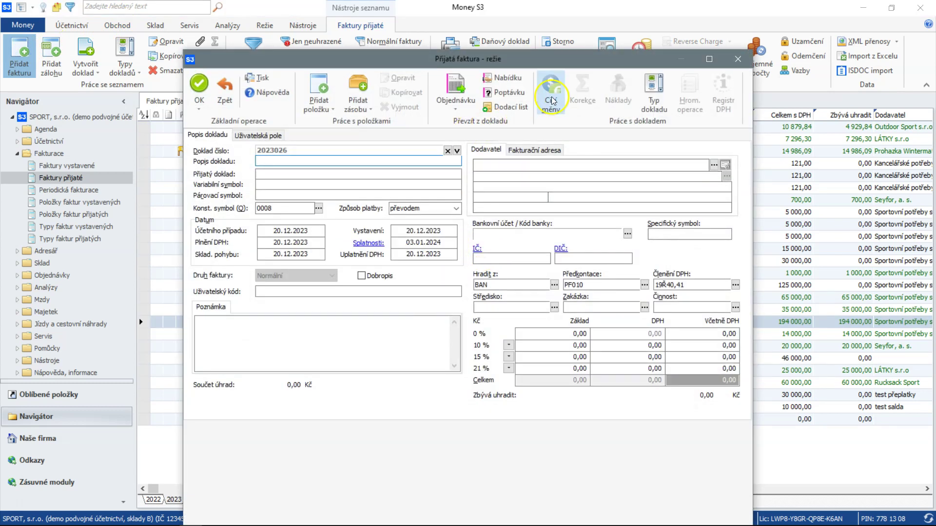
Switch the received invoice to foreign currency EUR with an exchange rate of 25 Kč
{"action": "left_click", "coordinate": [553, 100]}
{"action": "left_click", "coordinate": [510, 250]}
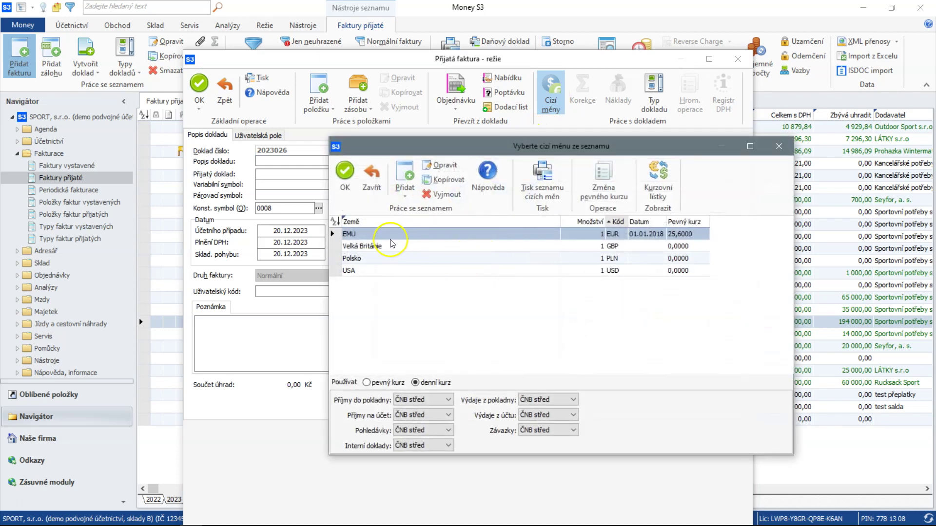
{"action": "double_click", "coordinate": [391, 244]}
{"action": "left_click", "coordinate": [471, 304]}
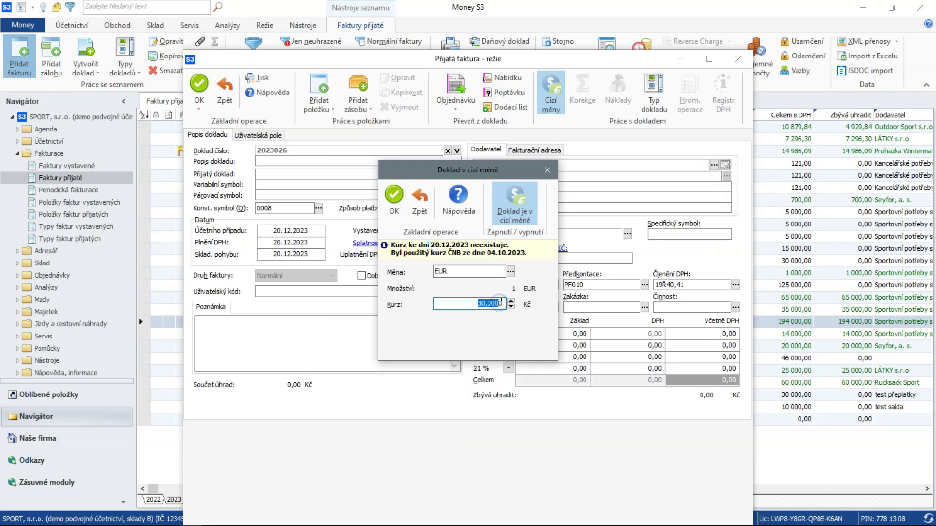
{"action": "type", "text": "25"}
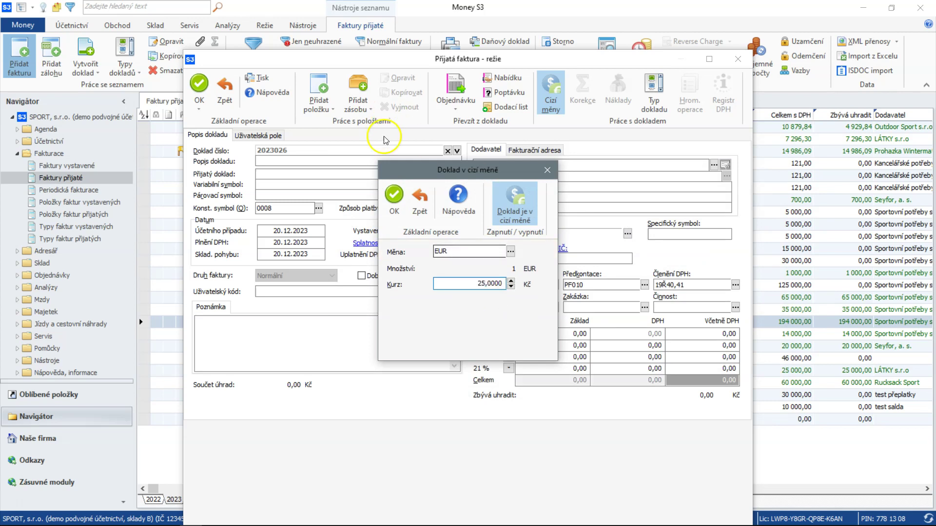
{"action": "left_click", "coordinate": [394, 195]}
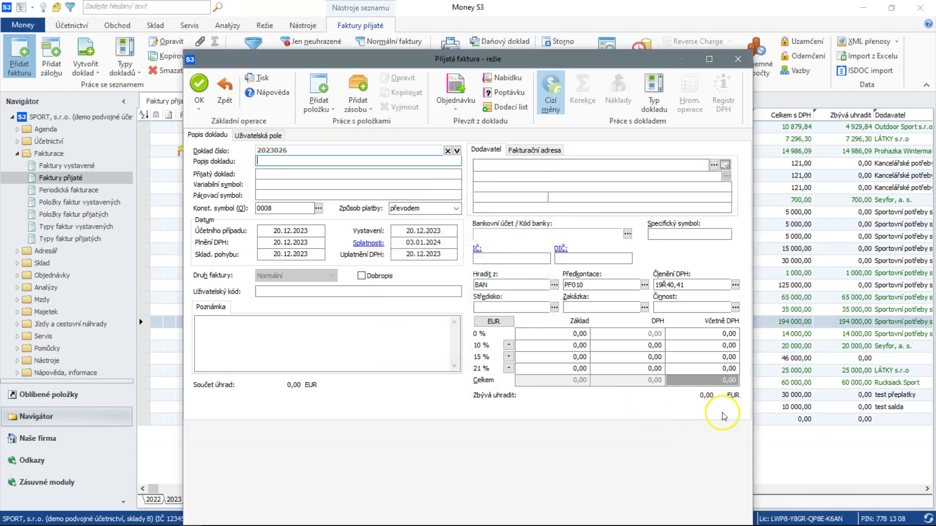
Enter 1 000 EUR including VAT at the 0 % rate and save the invoice despite the incomplete supplier address, without printing
{"action": "left_click", "coordinate": [707, 333]}
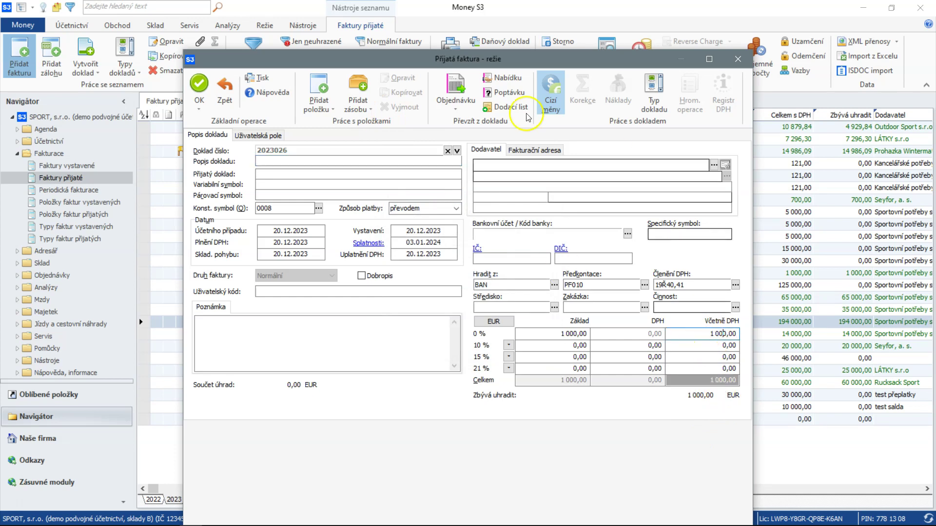
{"action": "left_click", "coordinate": [199, 84]}
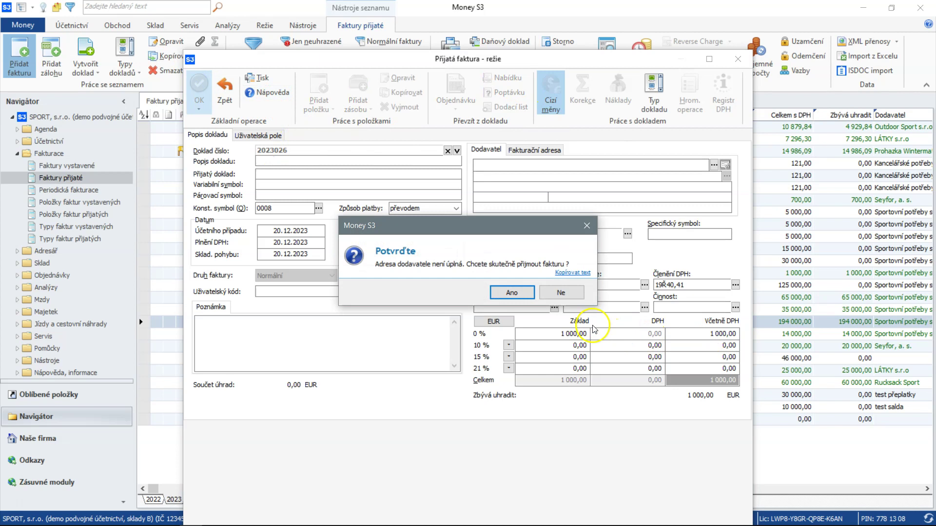
{"action": "left_click", "coordinate": [519, 293]}
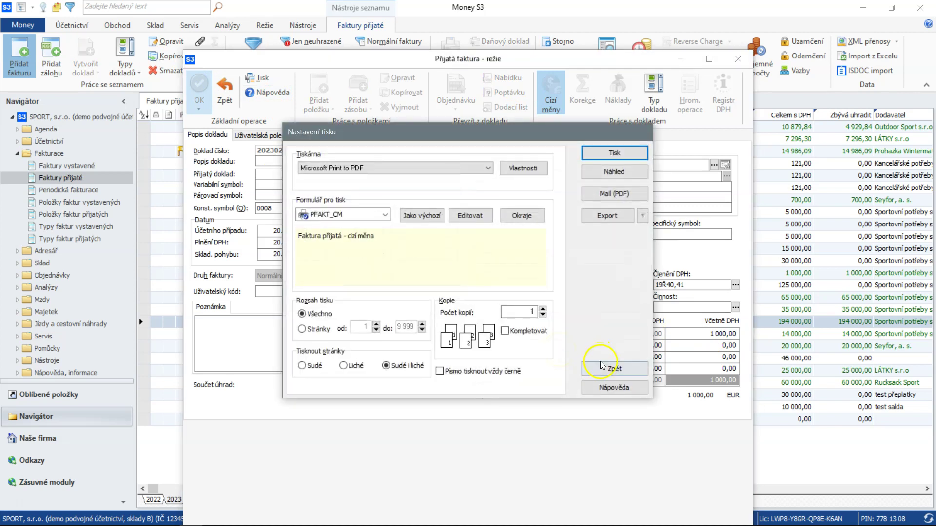
{"action": "left_click", "coordinate": [602, 366]}
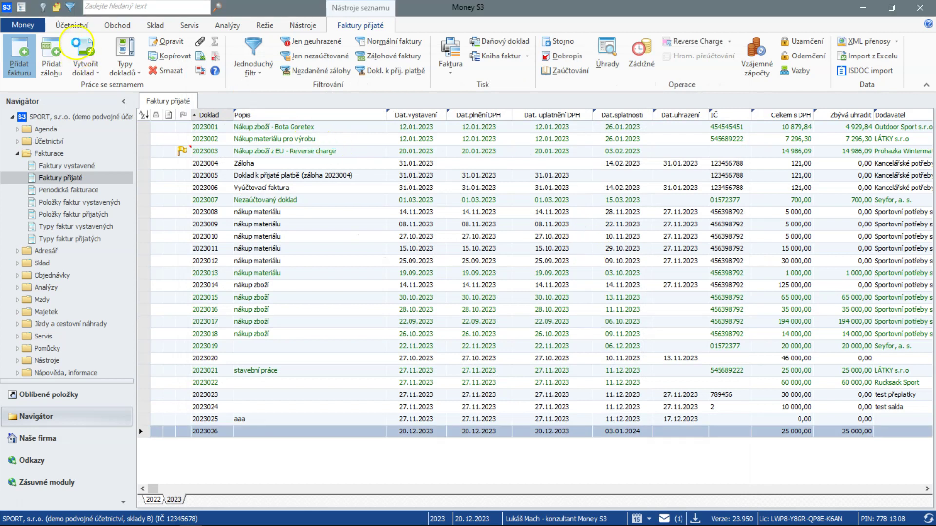
Create a new expense bank document and assign it to the foreign-currency account BEUR
{"action": "left_click", "coordinate": [77, 26]}
{"action": "left_click", "coordinate": [88, 45]}
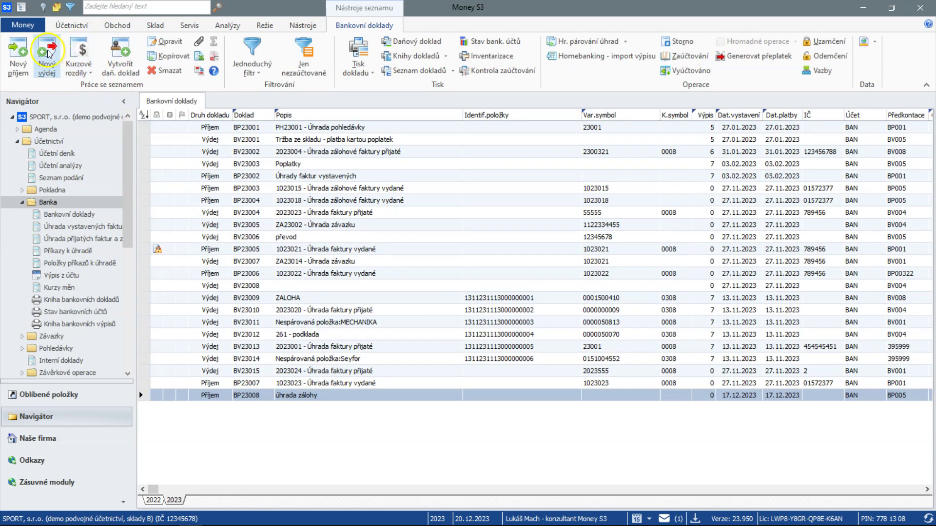
{"action": "left_click", "coordinate": [55, 57]}
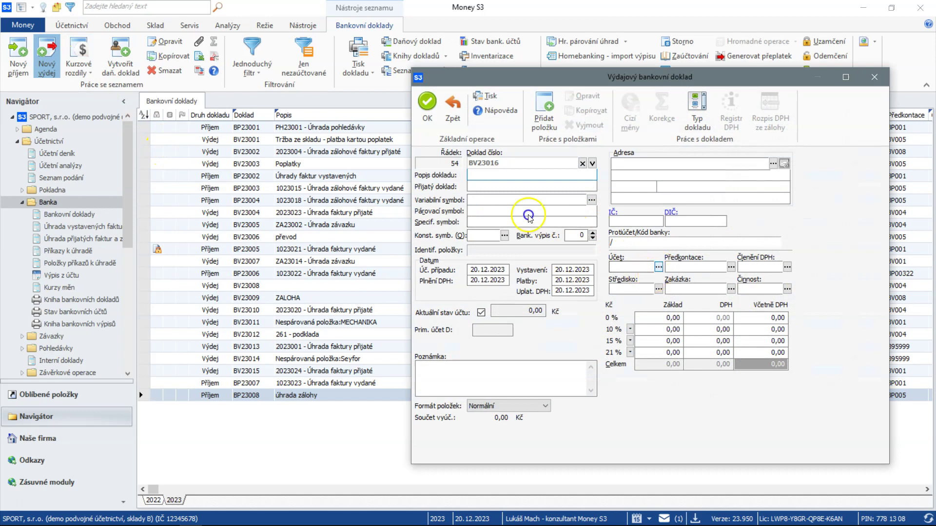
{"action": "left_click", "coordinate": [659, 267]}
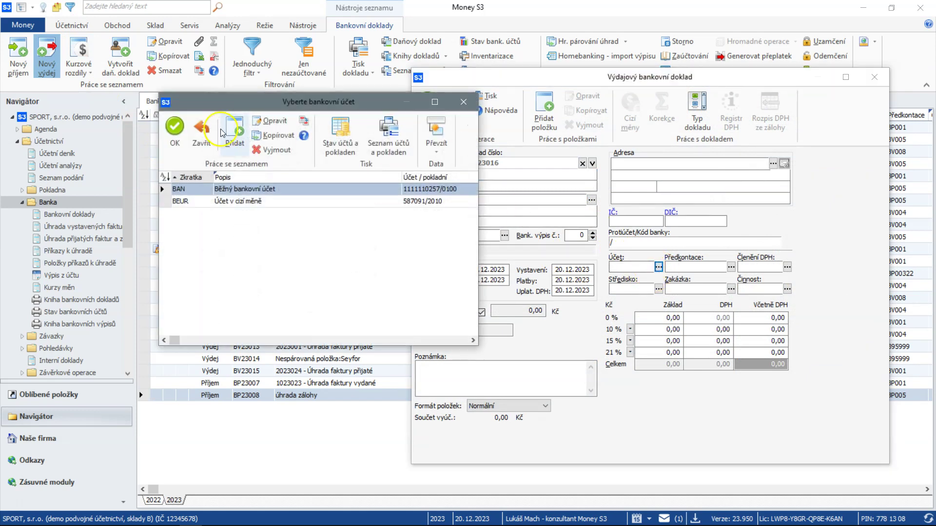
{"action": "double_click", "coordinate": [194, 201]}
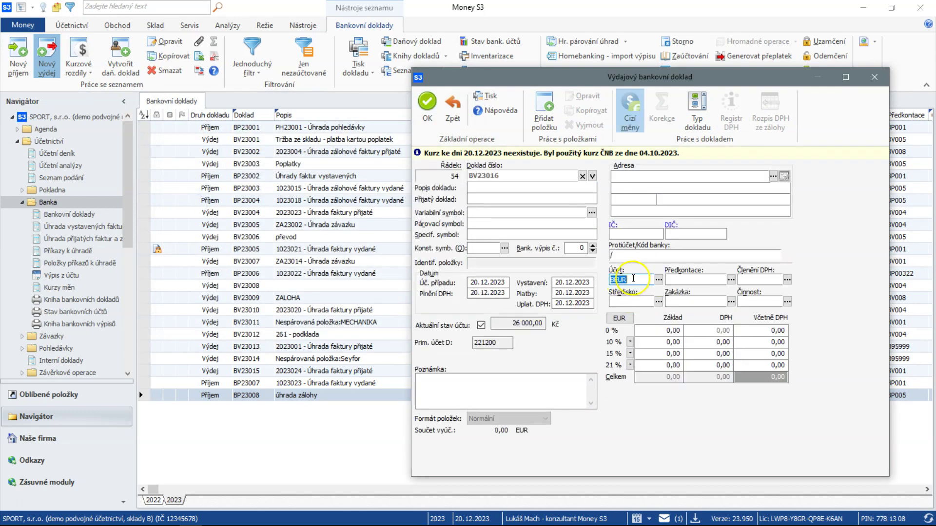
{"action": "left_click", "coordinate": [591, 213]}
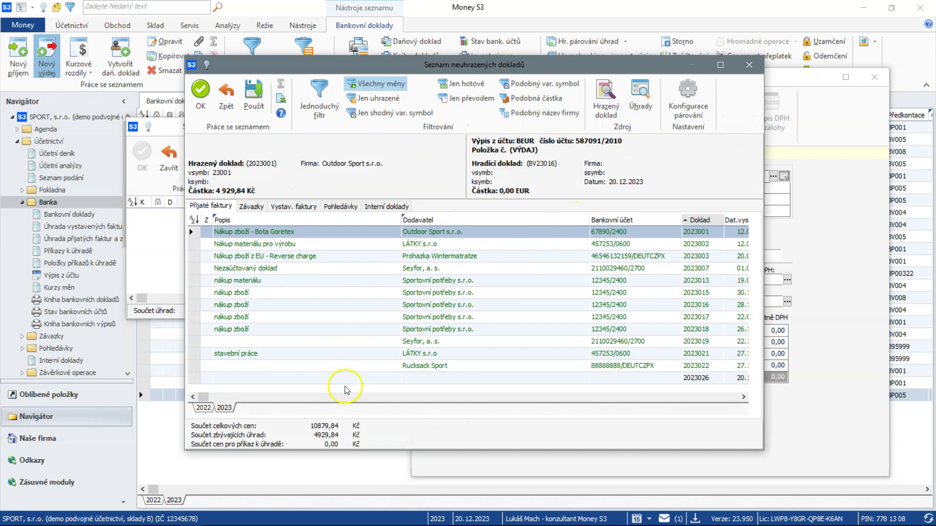
{"action": "left_click", "coordinate": [346, 378]}
{"action": "left_click", "coordinate": [200, 93]}
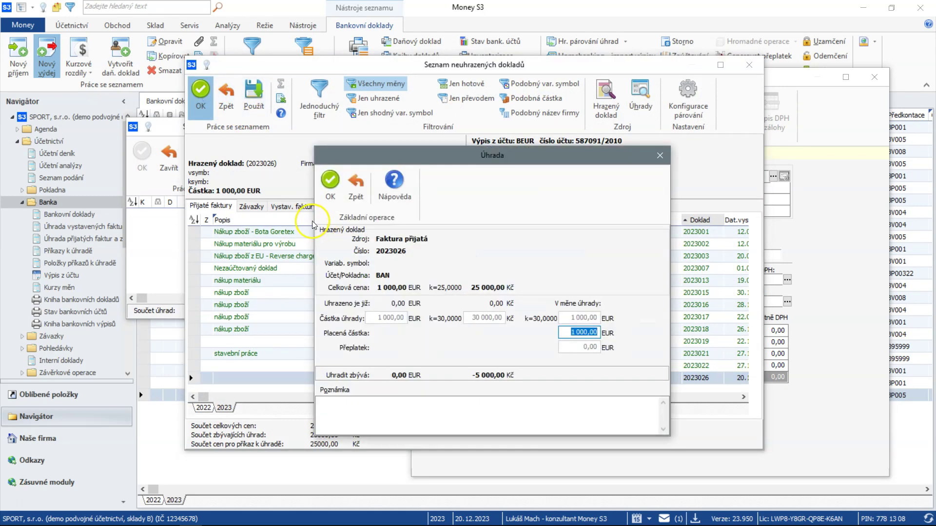
{"action": "key", "text": "Return"}
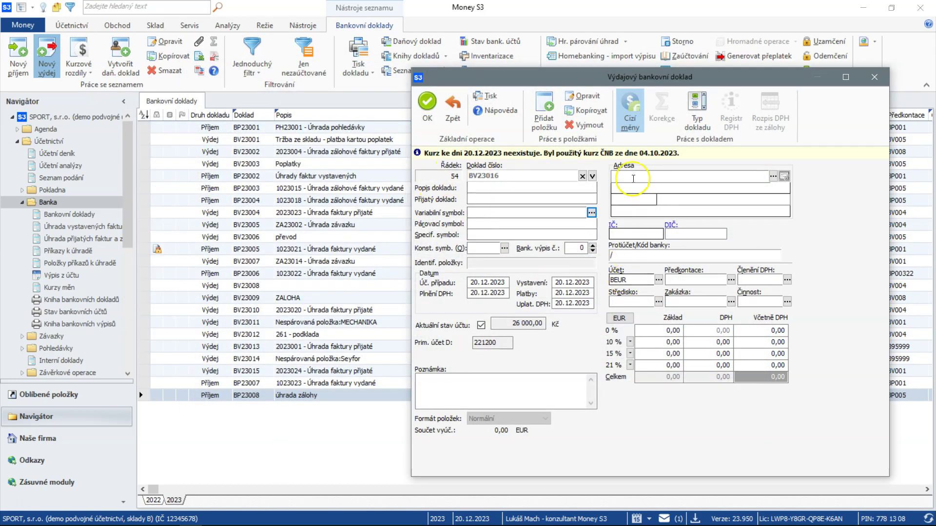
Set the bank document's EUR exchange rate to 26 Kč
{"action": "left_click", "coordinate": [633, 117]}
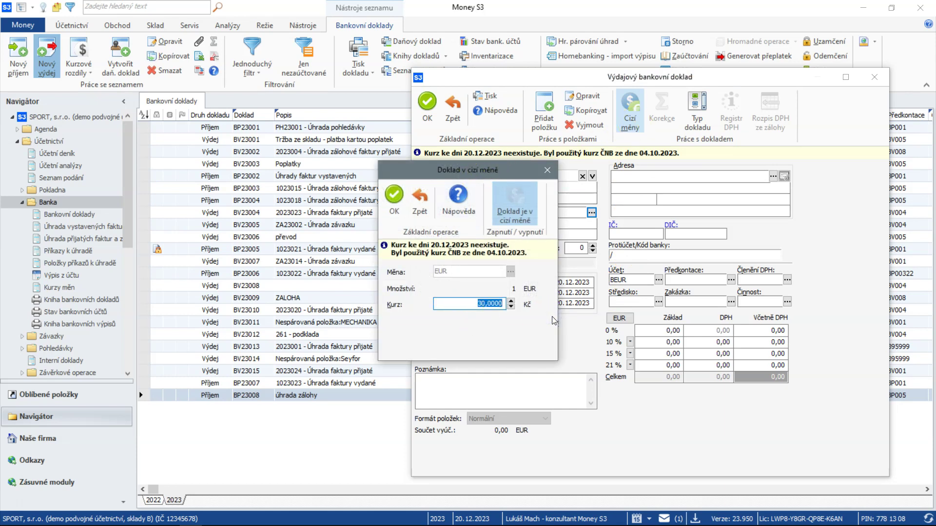
{"action": "type", "text": "26"}
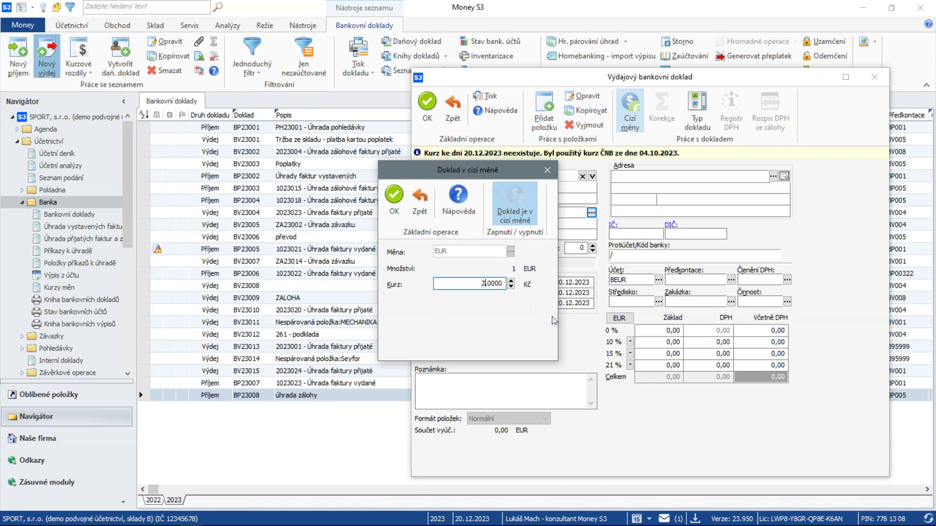
{"action": "left_click", "coordinate": [394, 195]}
Pair the bank document with received invoice 2023026 as a payment of 1 000 EUR
{"action": "left_click", "coordinate": [592, 201]}
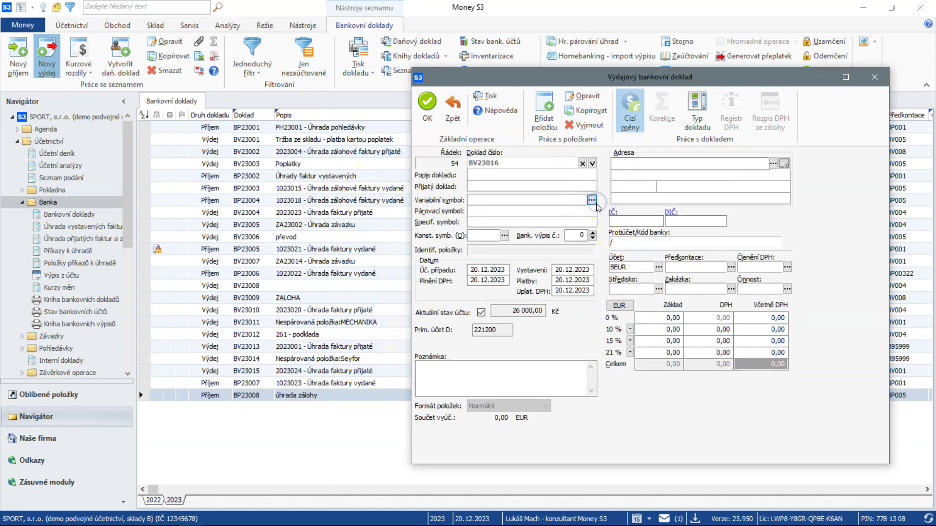
{"action": "left_click", "coordinate": [559, 235]}
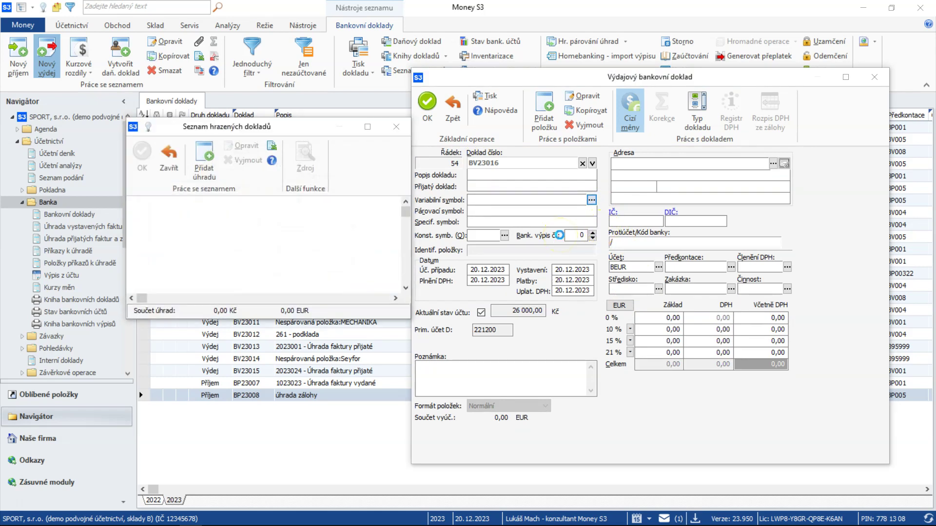
{"action": "left_click", "coordinate": [474, 162]}
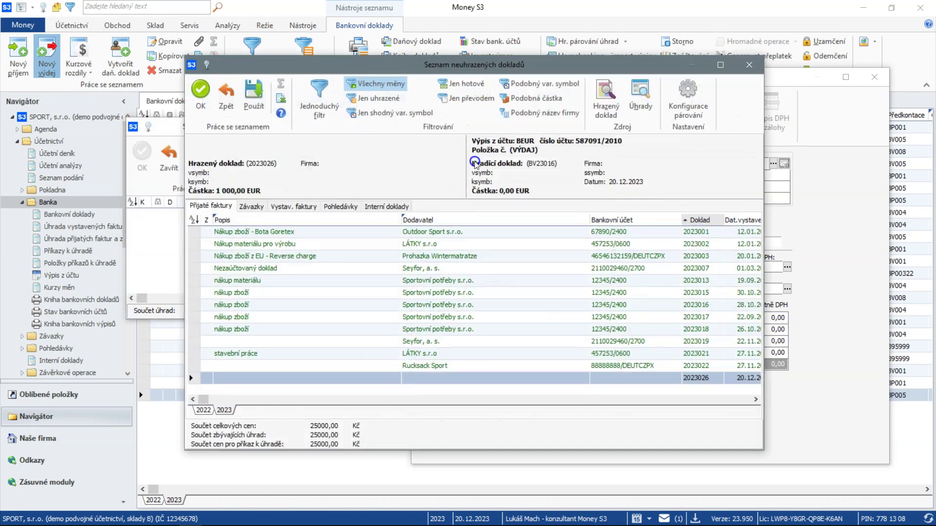
{"action": "left_click", "coordinate": [191, 112]}
{"action": "left_click", "coordinate": [576, 330]}
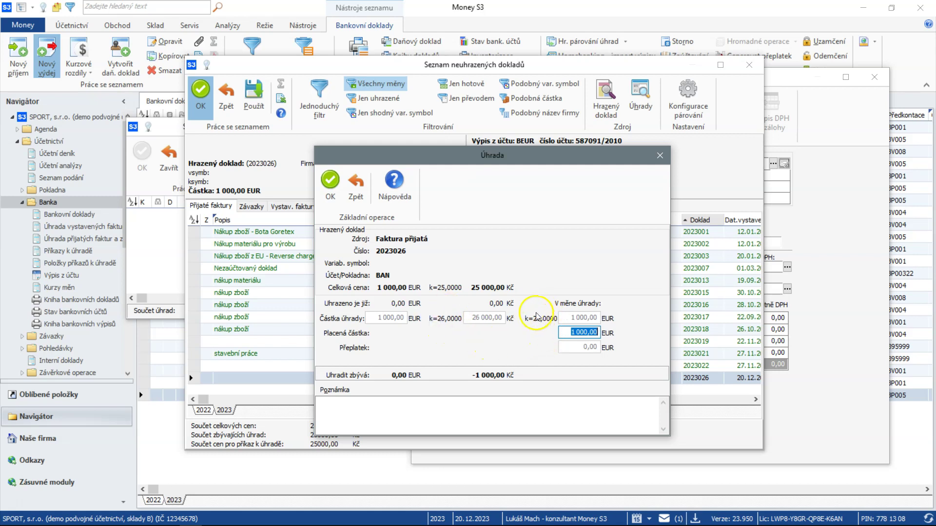
{"action": "left_click", "coordinate": [471, 380]}
{"action": "left_click", "coordinate": [326, 183]}
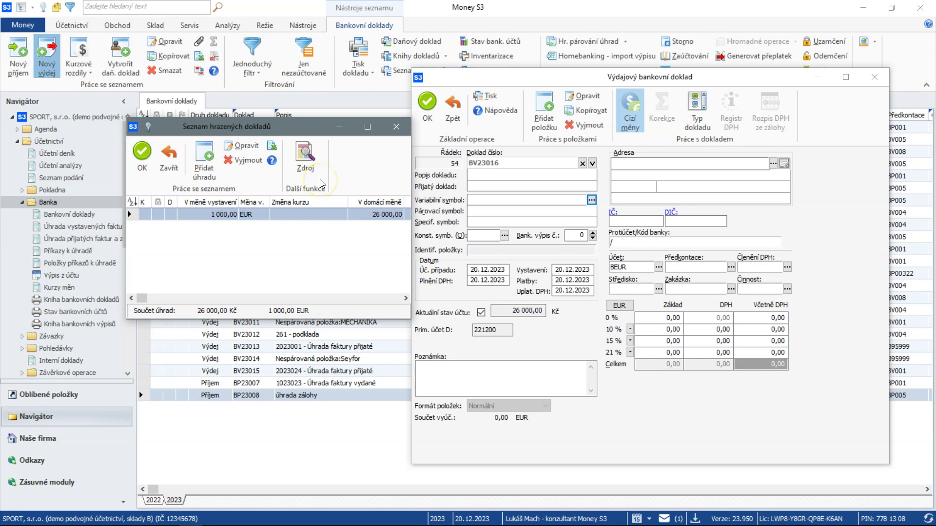
{"action": "left_click", "coordinate": [142, 154]}
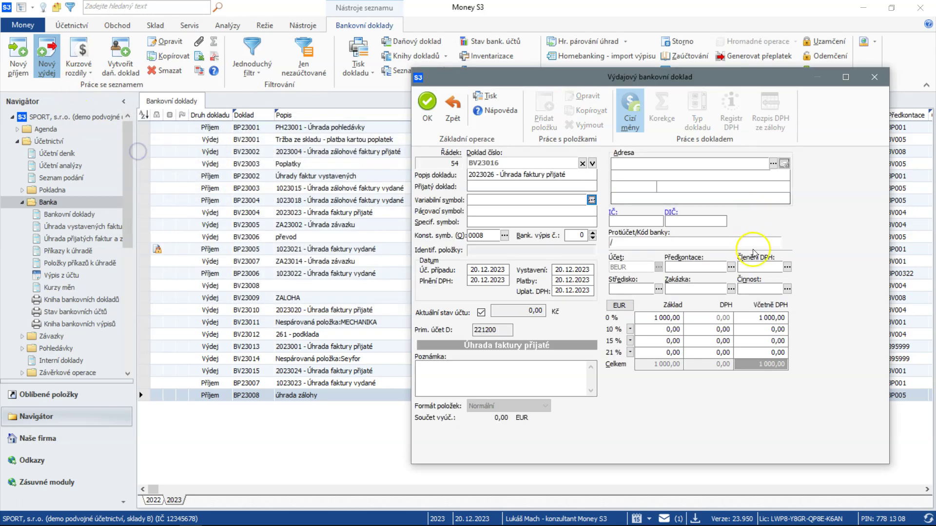
Assign posting code BV001 and VAT classification 19Ř00P to the bank document and save it
{"action": "left_click", "coordinate": [731, 267]}
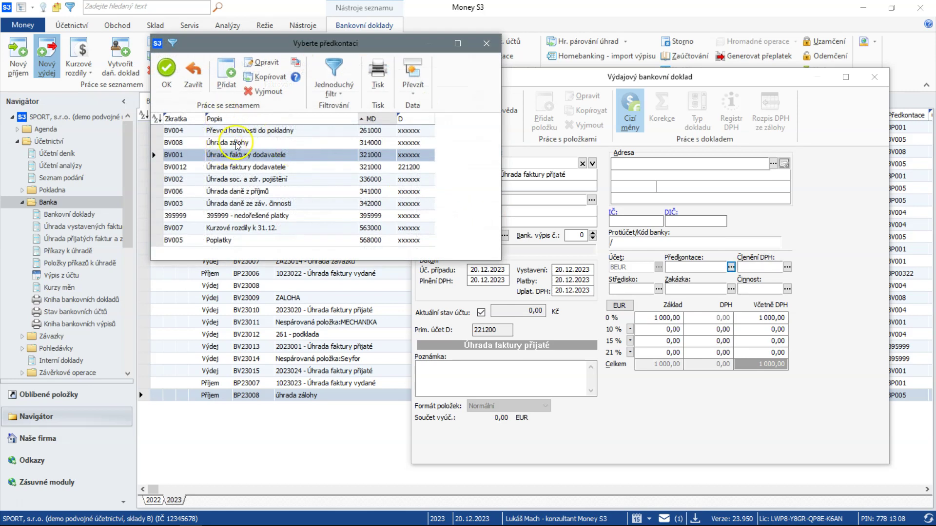
{"action": "double_click", "coordinate": [254, 155]}
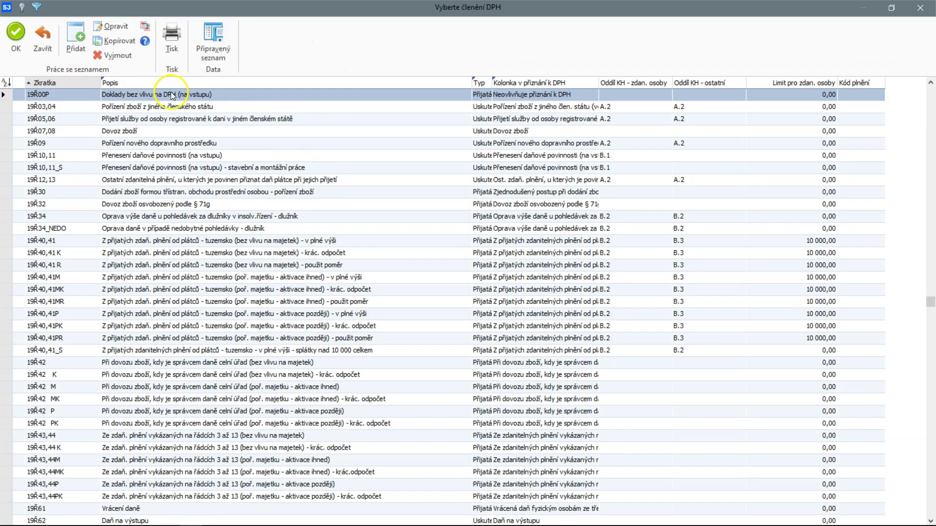
{"action": "double_click", "coordinate": [171, 95]}
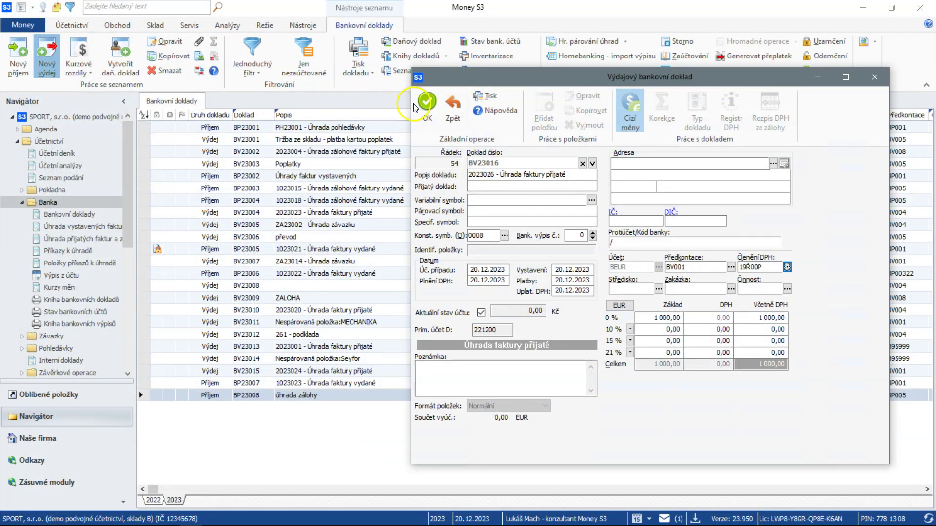
{"action": "left_click", "coordinate": [532, 236]}
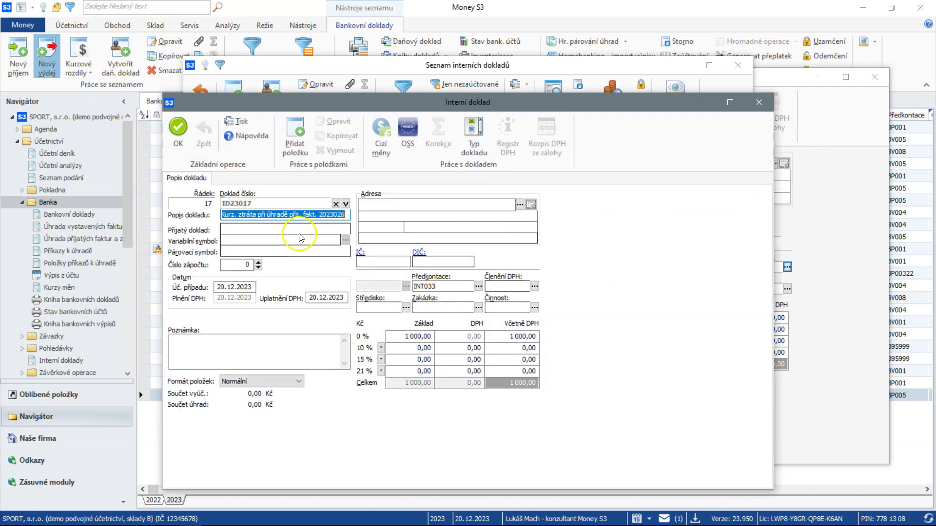
Confirm posting code INT033 on the exchange-loss internal document, assign VAT classification 19Ř00P and save it
{"action": "left_click", "coordinate": [477, 287]}
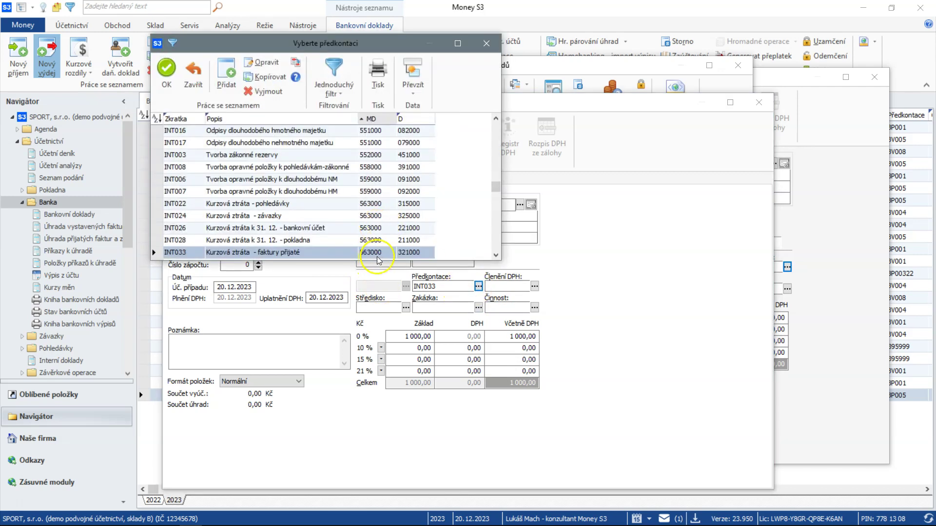
{"action": "left_click", "coordinate": [167, 71]}
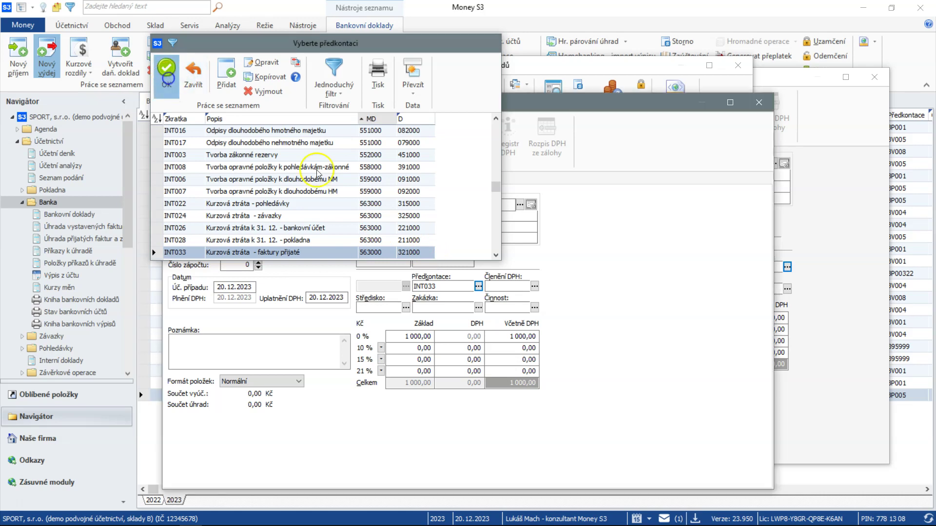
{"action": "left_click", "coordinate": [536, 285]}
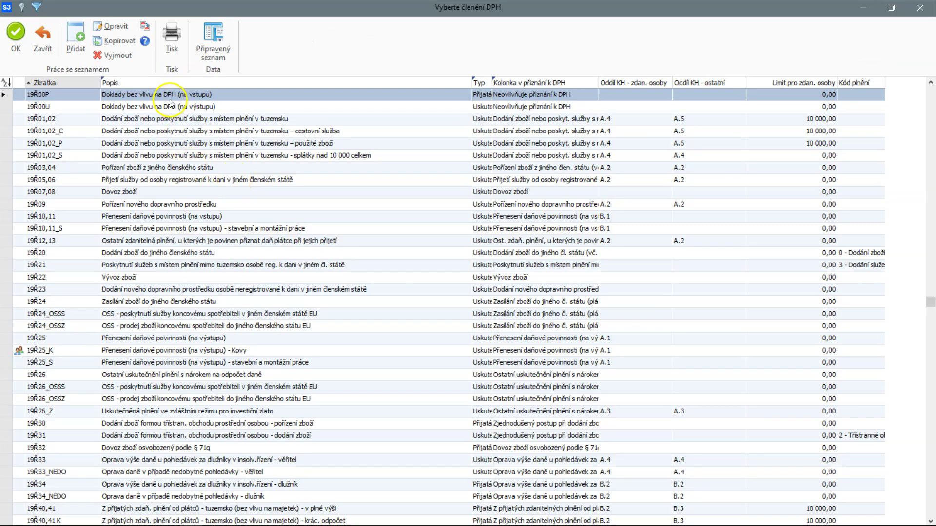
{"action": "double_click", "coordinate": [170, 97]}
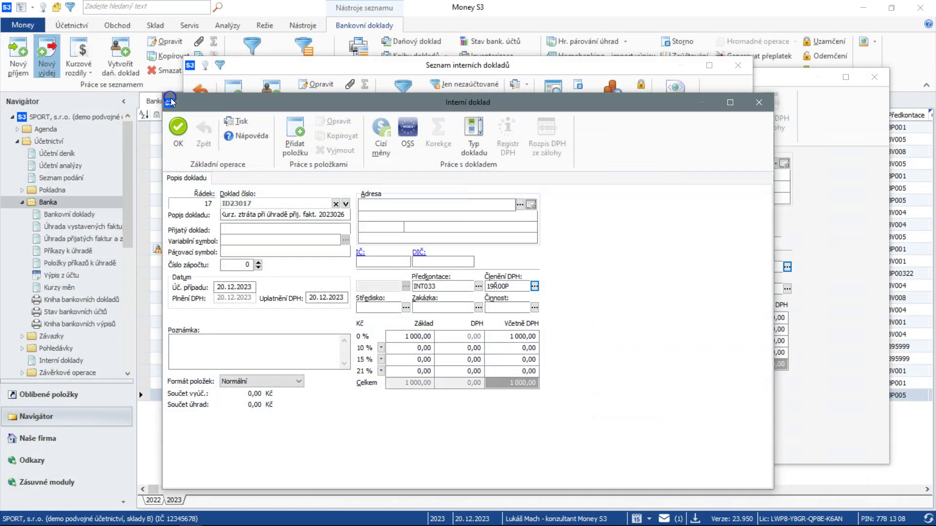
{"action": "left_click", "coordinate": [176, 126]}
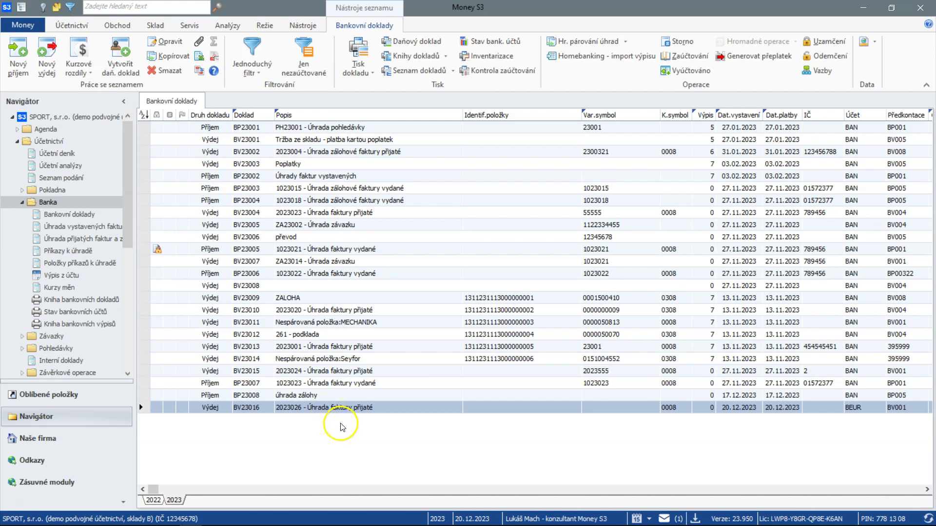
{"action": "left_click", "coordinate": [384, 359]}
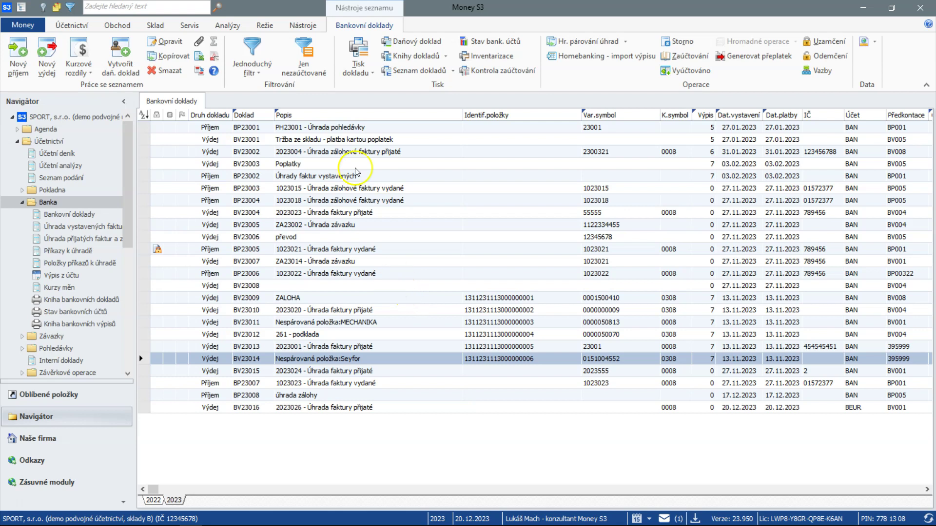
Create a new issued invoice in foreign currency EUR with an exchange rate of 25 Kč
{"action": "left_click", "coordinate": [98, 21]}
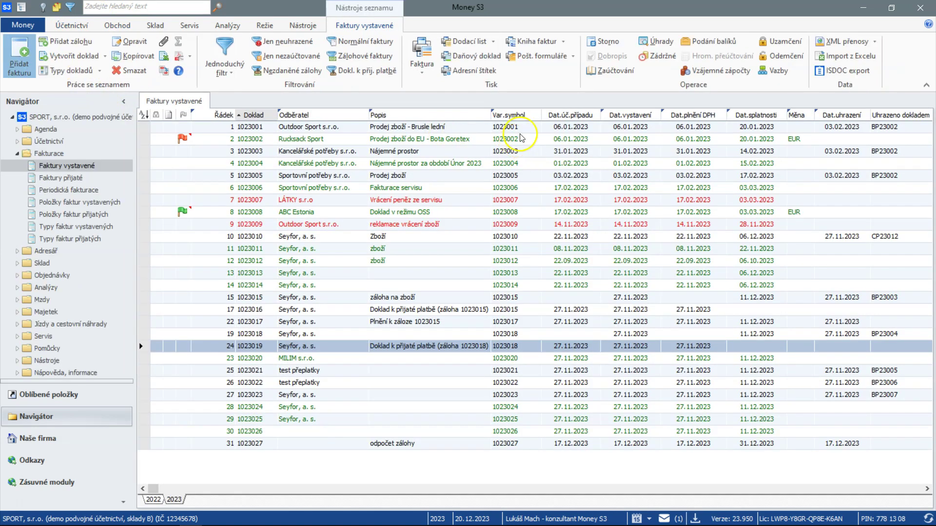
{"action": "key", "text": "Insert"}
{"action": "left_click", "coordinate": [638, 92]}
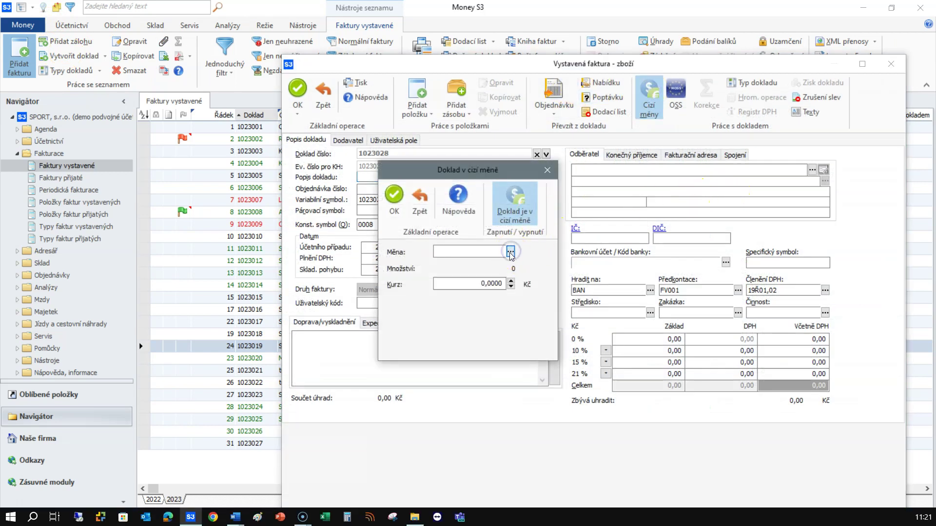
{"action": "left_click", "coordinate": [511, 252]}
{"action": "left_click", "coordinate": [341, 176]}
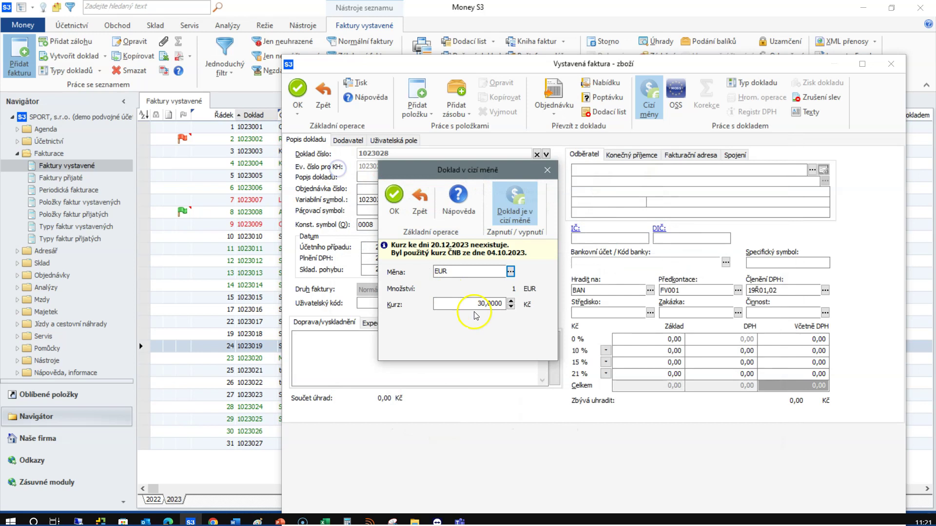
{"action": "double_click", "coordinate": [487, 303]}
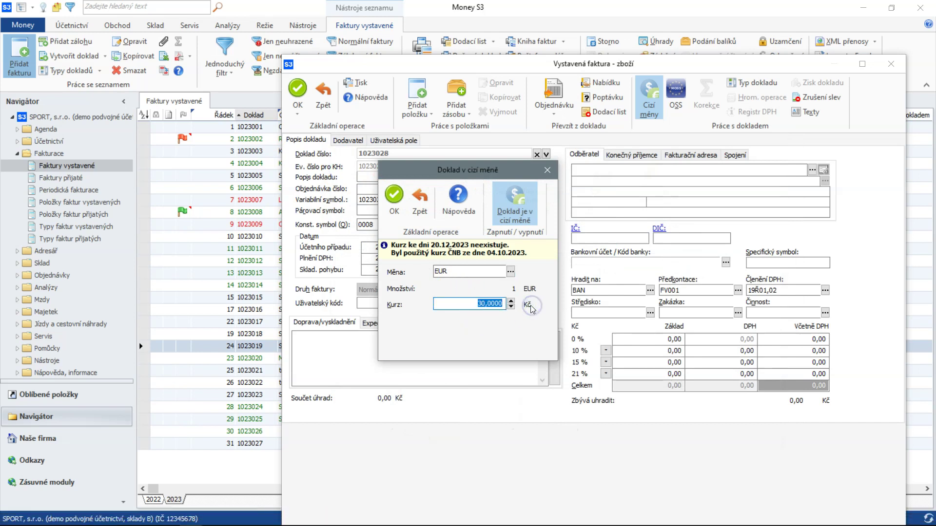
{"action": "type", "text": "2"}
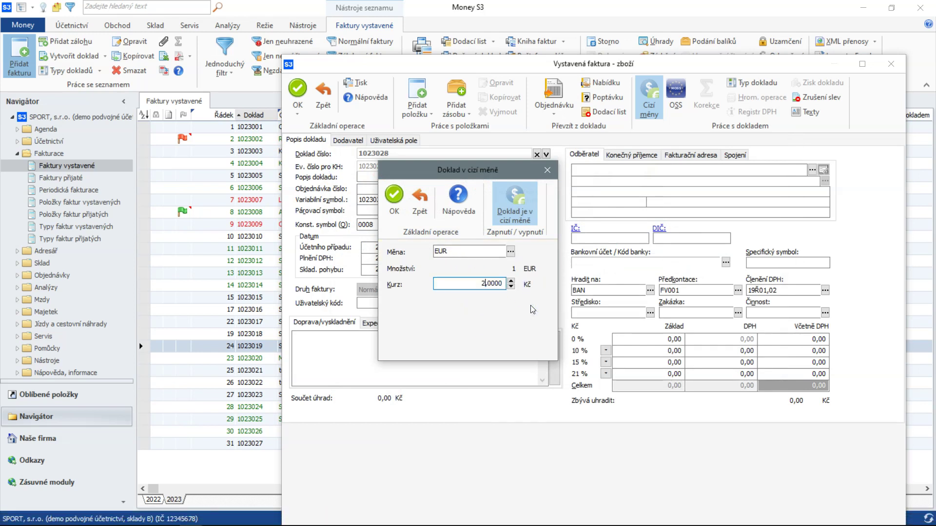
{"action": "type", "text": "5"}
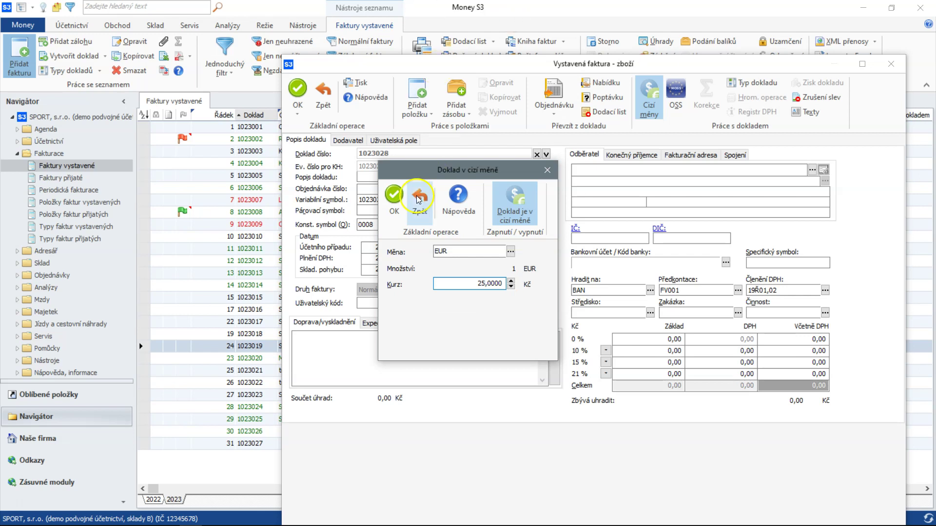
{"action": "left_click", "coordinate": [393, 196]}
Enter a total of 1 000 EUR at the 0 % VAT rate on the issued invoice and save it
{"action": "left_click", "coordinate": [800, 341]}
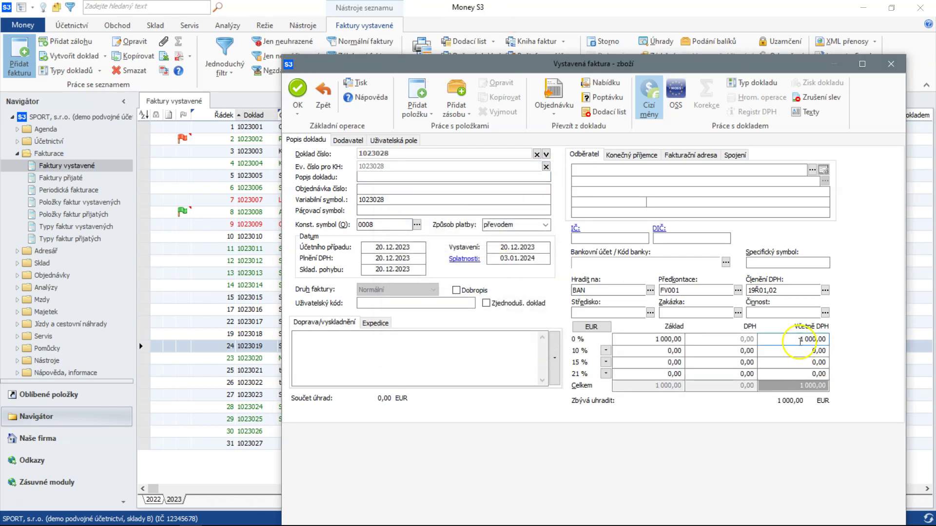
{"action": "left_click", "coordinate": [297, 93]}
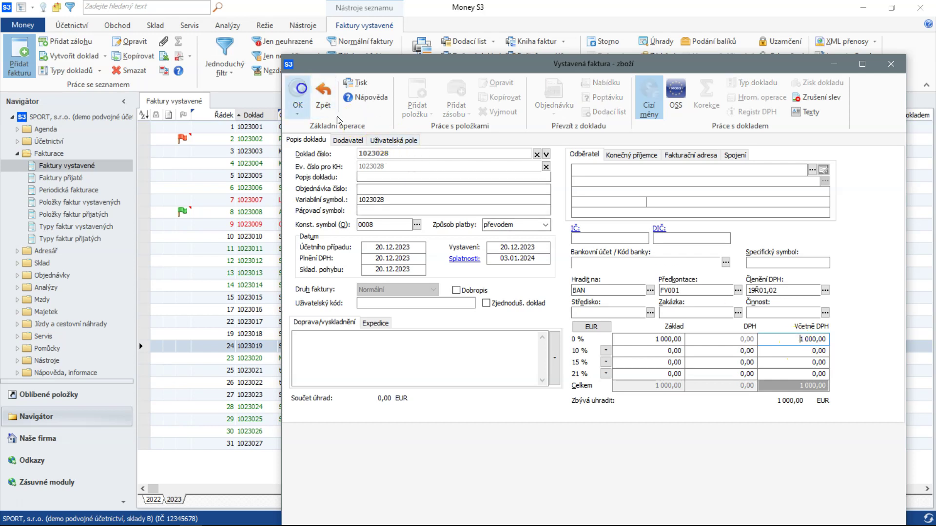
{"action": "left_click", "coordinate": [512, 292]}
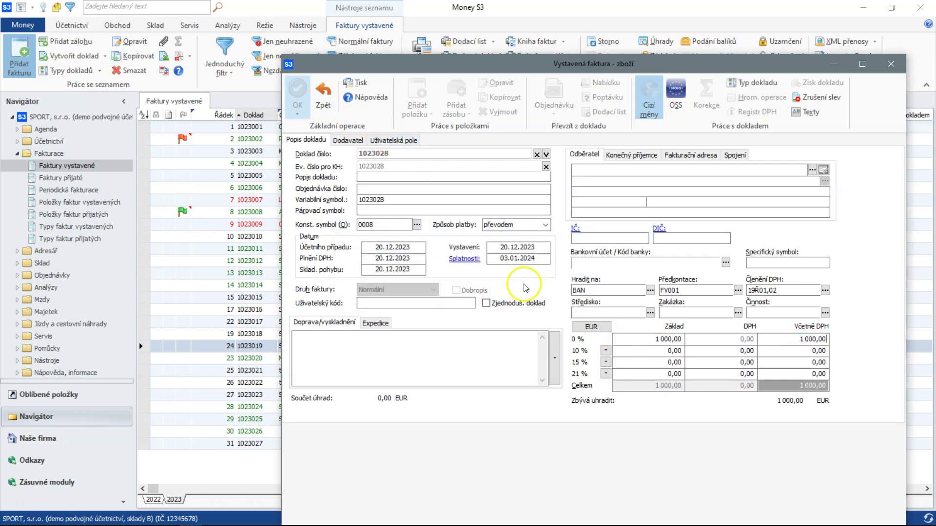
{"action": "left_click", "coordinate": [607, 367]}
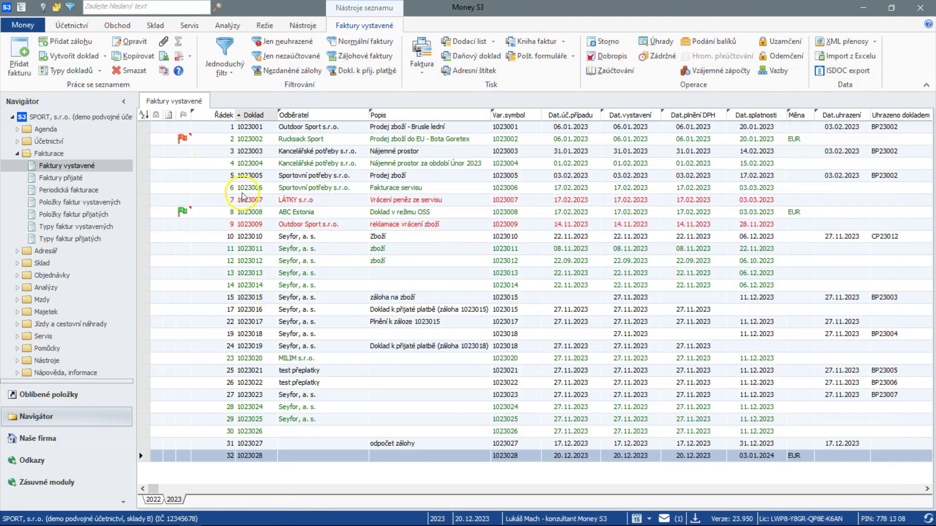
Open the revaluation of receivables and payables, select issued invoice 1023028 and view the lists of other receivables and received invoices
{"action": "left_click", "coordinate": [76, 27]}
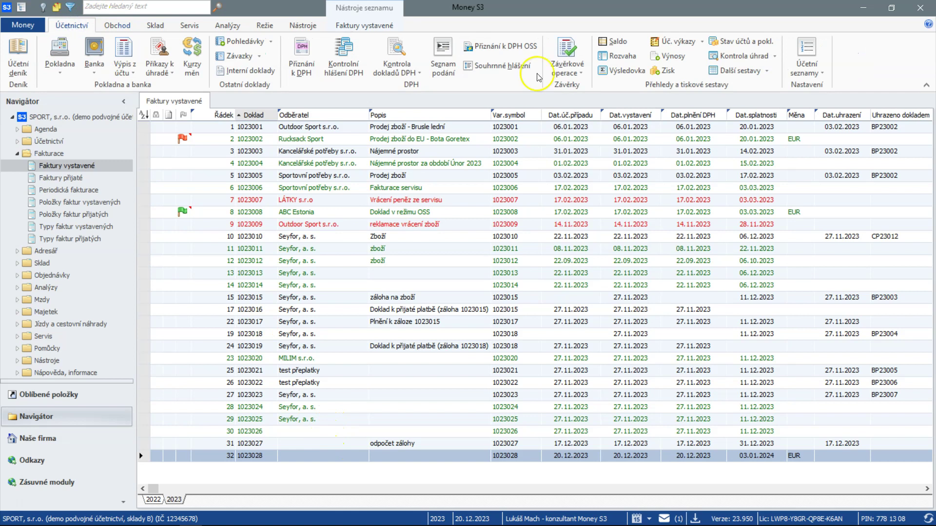
{"action": "left_click", "coordinate": [569, 72]}
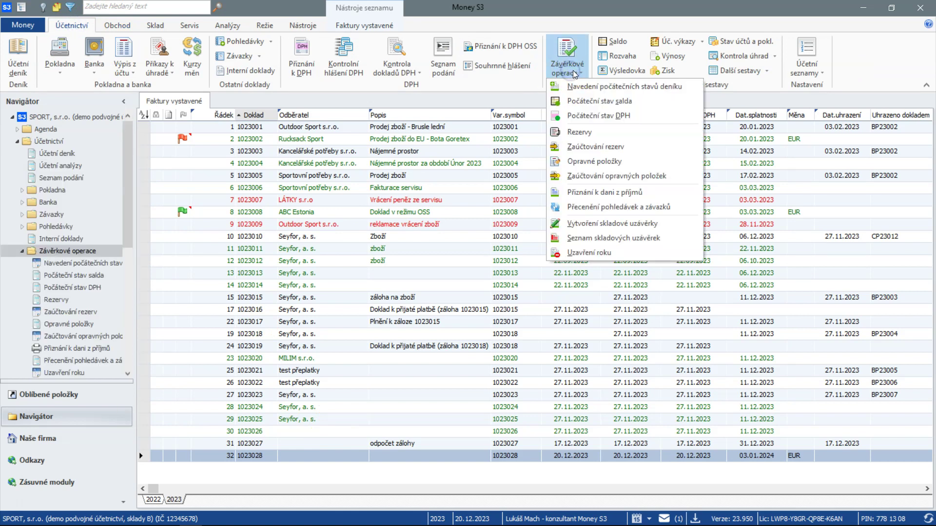
{"action": "left_click", "coordinate": [599, 209]}
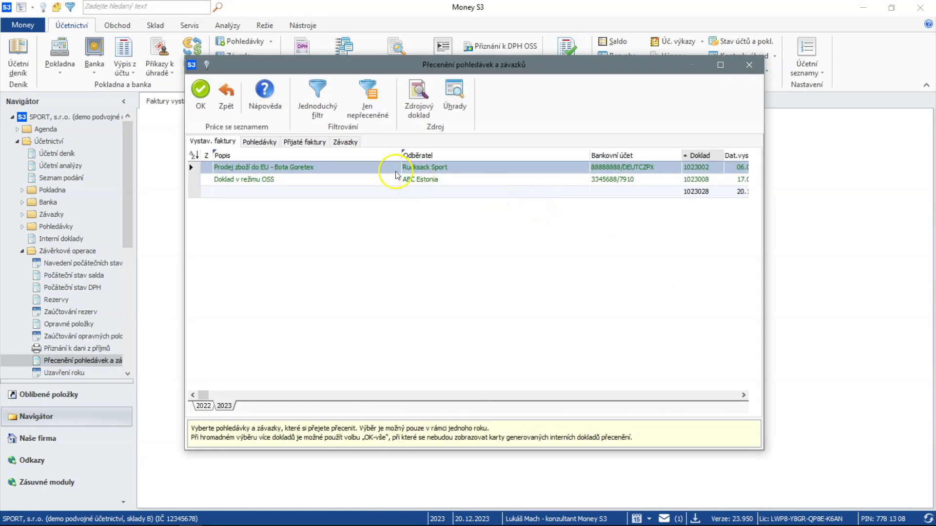
{"action": "left_click", "coordinate": [370, 200]}
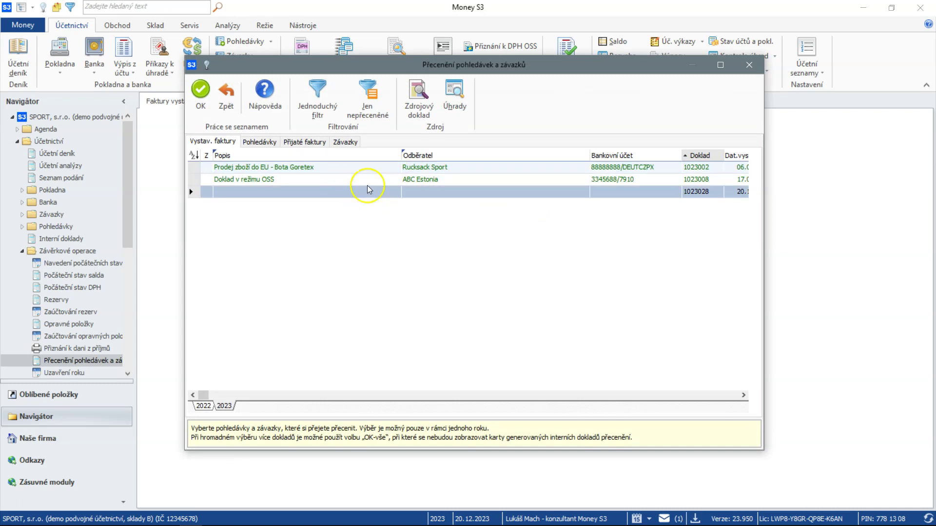
{"action": "left_click_drag", "start_coordinate": [766, 161], "coordinate": [905, 162]}
{"action": "left_click_drag", "start_coordinate": [764, 65], "coordinate": [665, 68]}
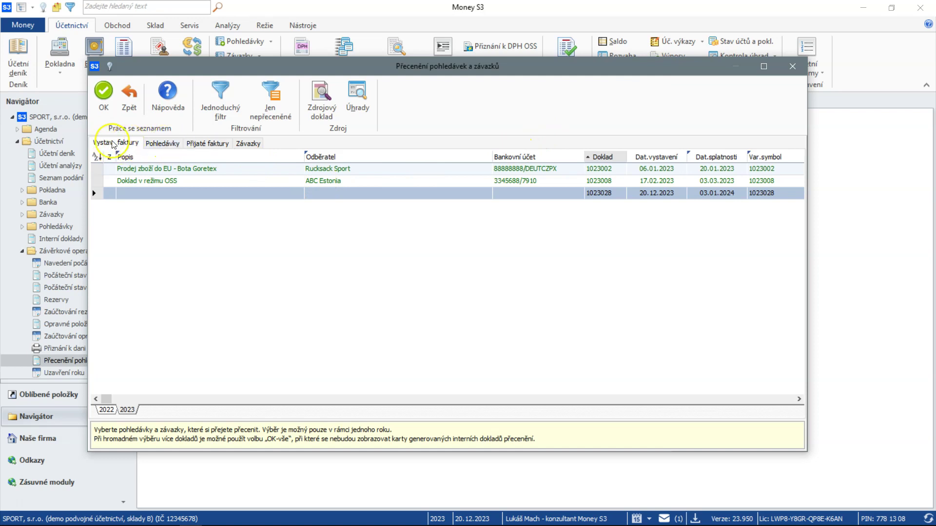
{"action": "left_click", "coordinate": [156, 143]}
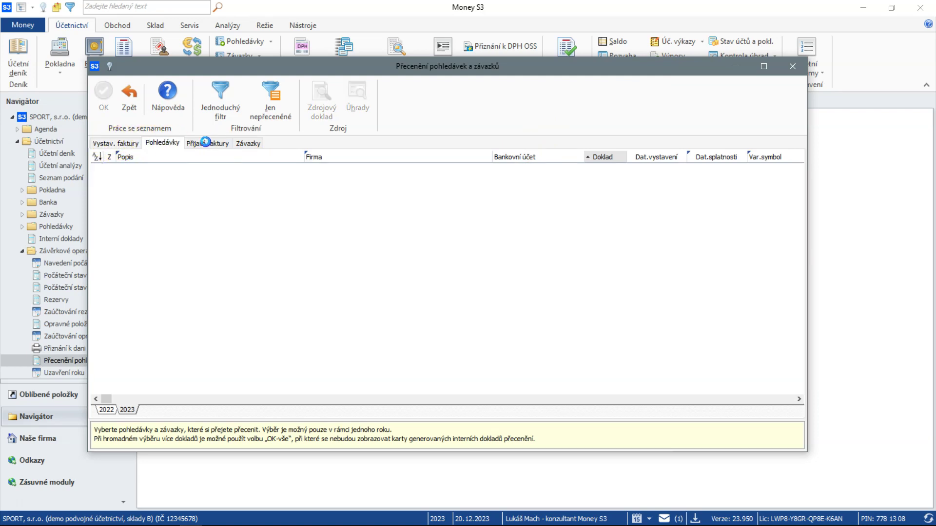
{"action": "left_click", "coordinate": [205, 142]}
{"action": "left_click", "coordinate": [128, 142]}
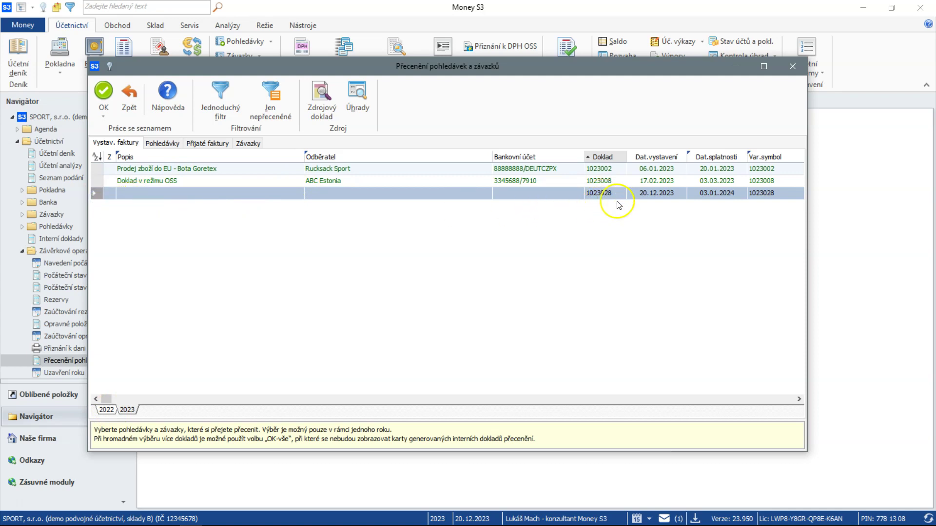
Run the revaluation of issued invoice 1023028 as of 20.12.2023, and again with the revaluation date set to 31.12.2023
{"action": "left_click", "coordinate": [104, 116]}
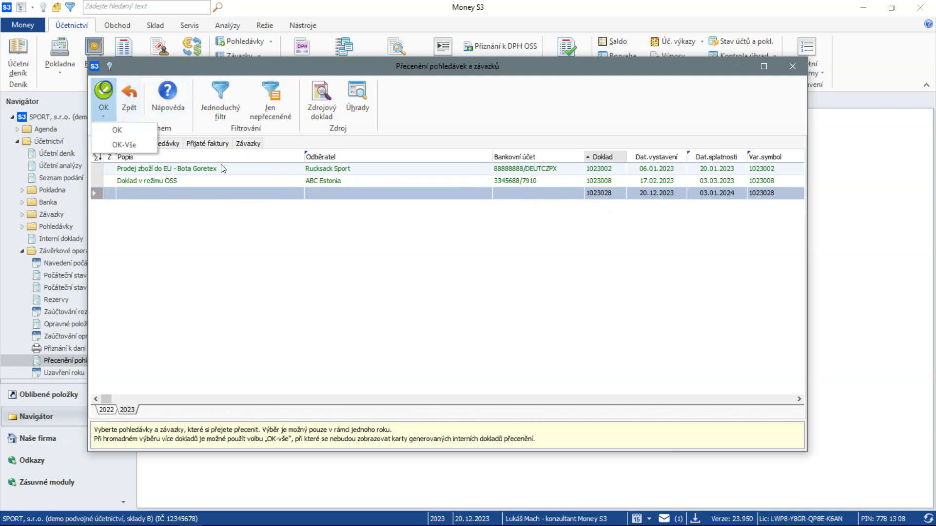
{"action": "left_click", "coordinate": [113, 128]}
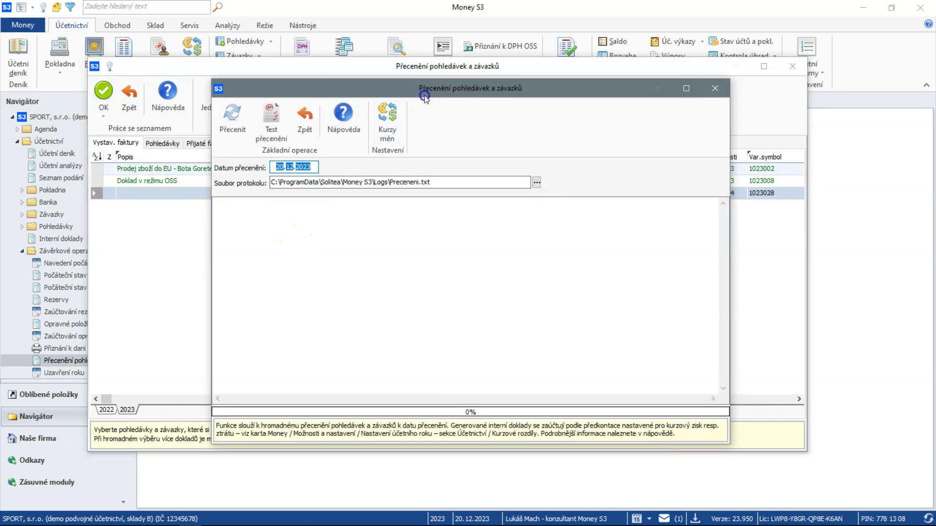
{"action": "left_click_drag", "start_coordinate": [421, 98], "coordinate": [424, 96]}
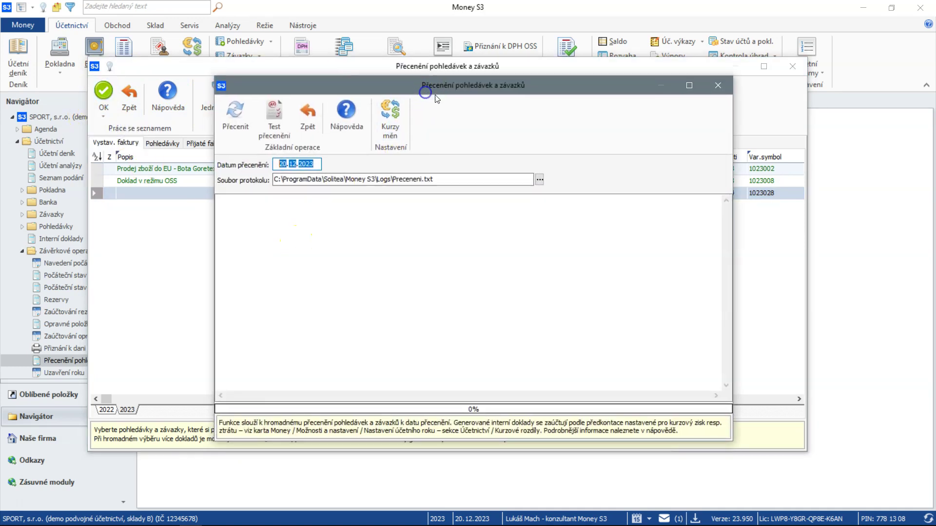
{"action": "left_click", "coordinate": [235, 113]}
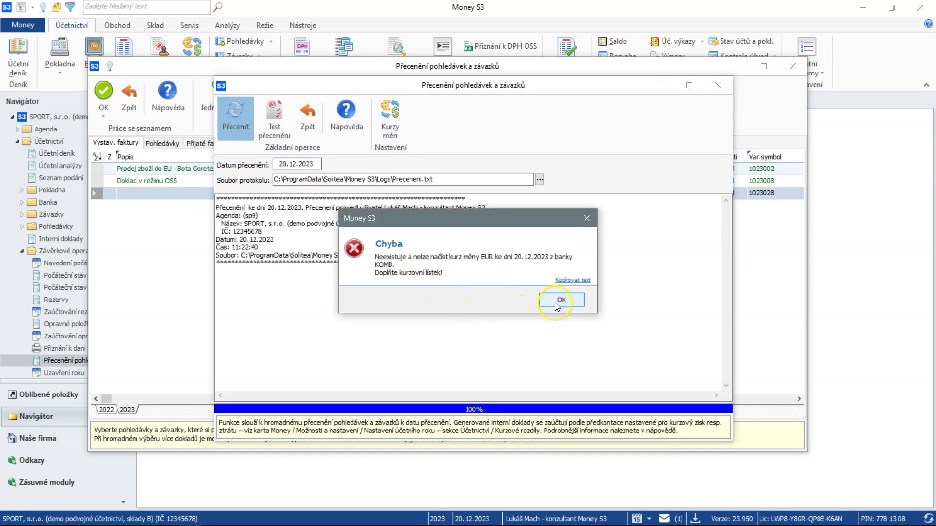
{"action": "left_click", "coordinate": [558, 301]}
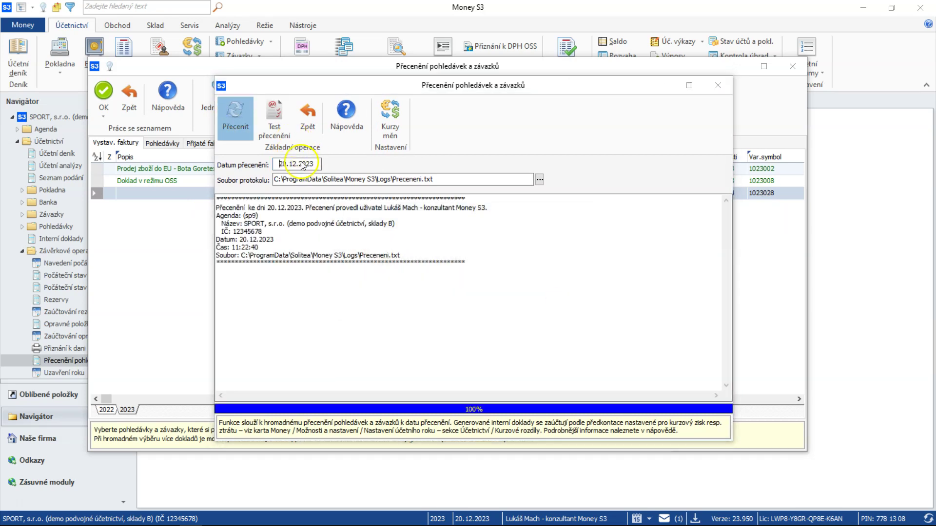
{"action": "left_click", "coordinate": [273, 165]}
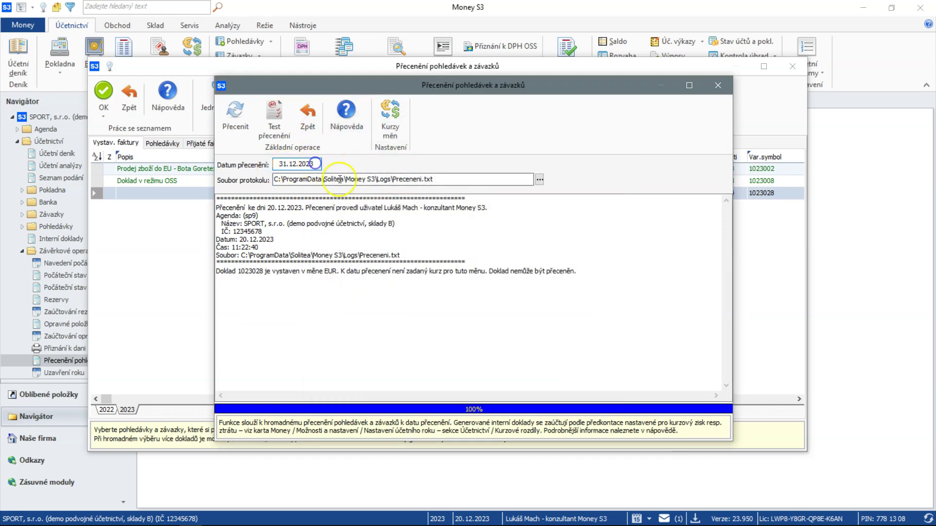
{"action": "left_click", "coordinate": [235, 128]}
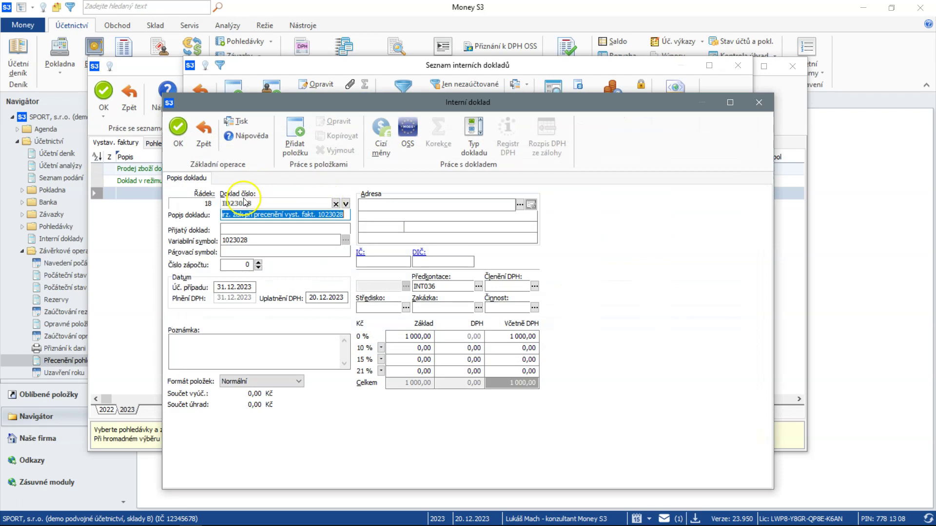
Keep posting code INT036 on the exchange-gain internal document, assign VAT classification 19Ř00P, save it and close the revaluation
{"action": "left_click", "coordinate": [286, 214]}
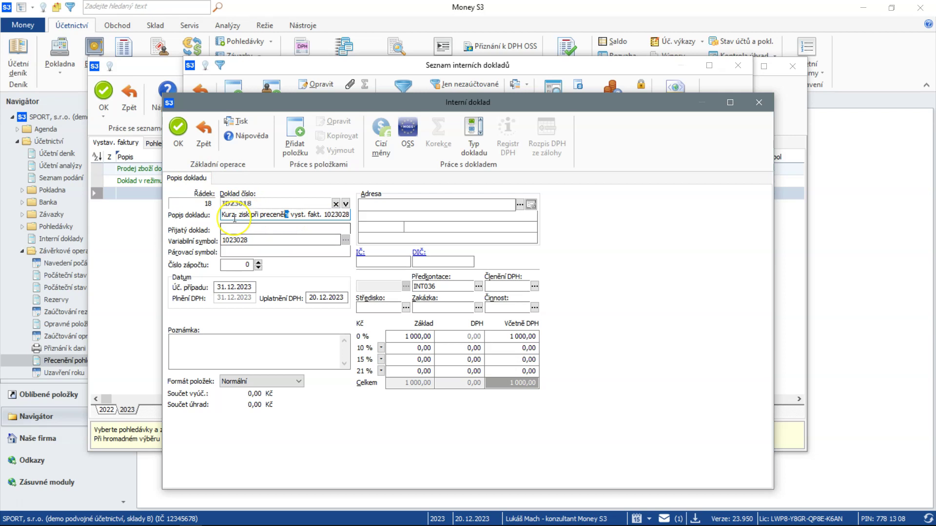
{"action": "left_click", "coordinate": [479, 286]}
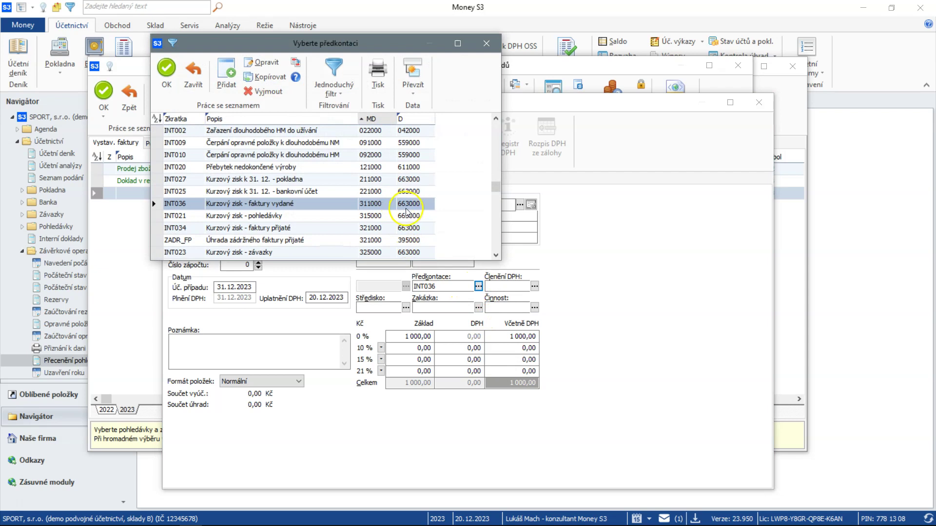
{"action": "left_click", "coordinate": [171, 70]}
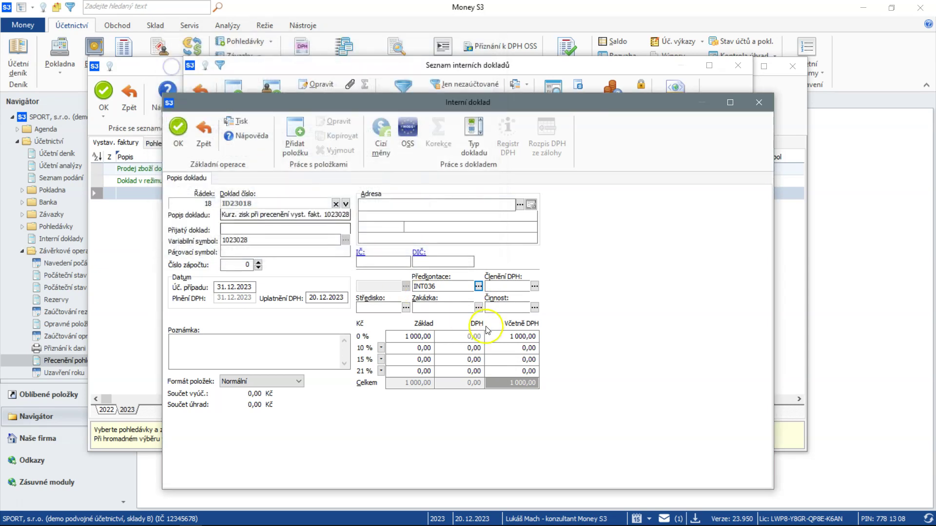
{"action": "left_click", "coordinate": [536, 287]}
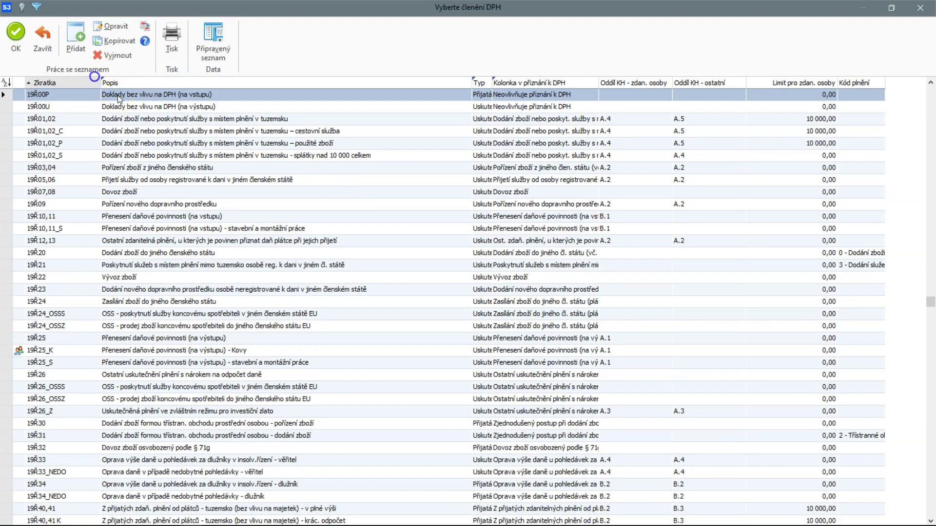
{"action": "double_click", "coordinate": [118, 95]}
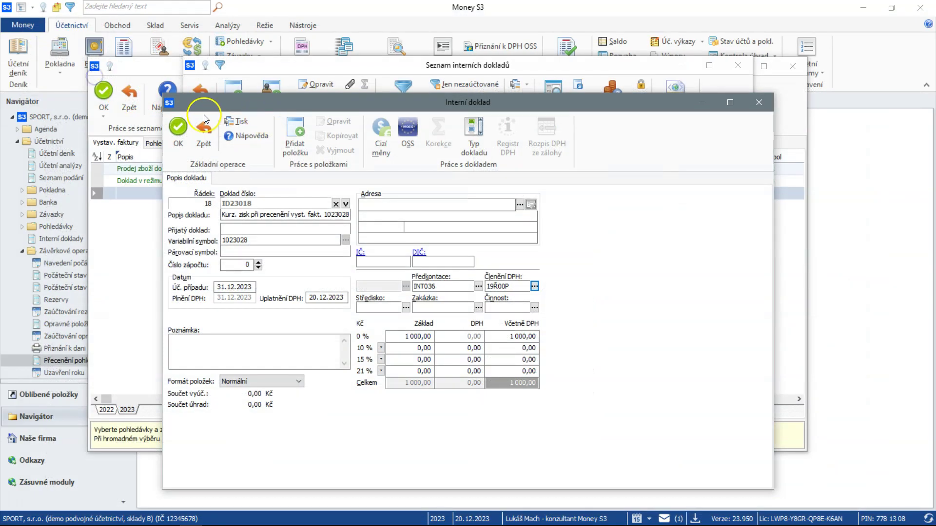
{"action": "left_click", "coordinate": [178, 134]}
{"action": "left_click", "coordinate": [561, 297]}
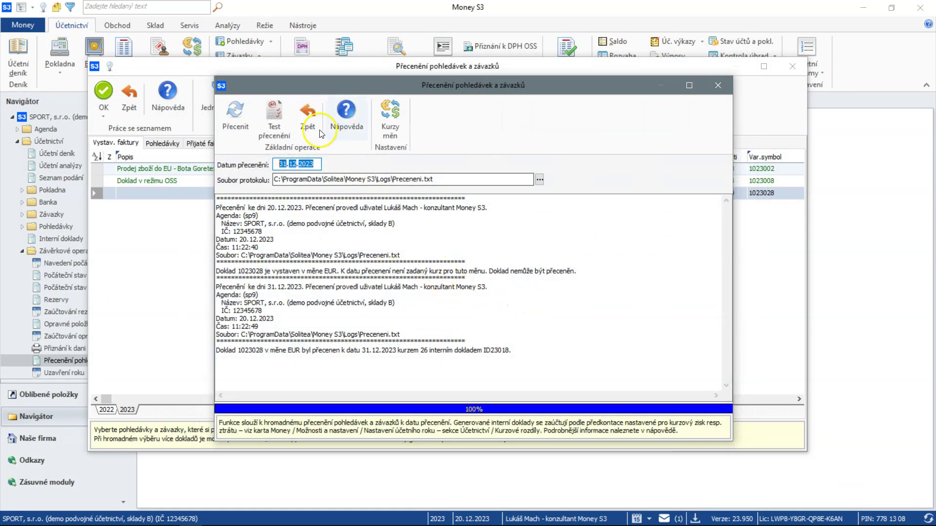
{"action": "left_click", "coordinate": [308, 122]}
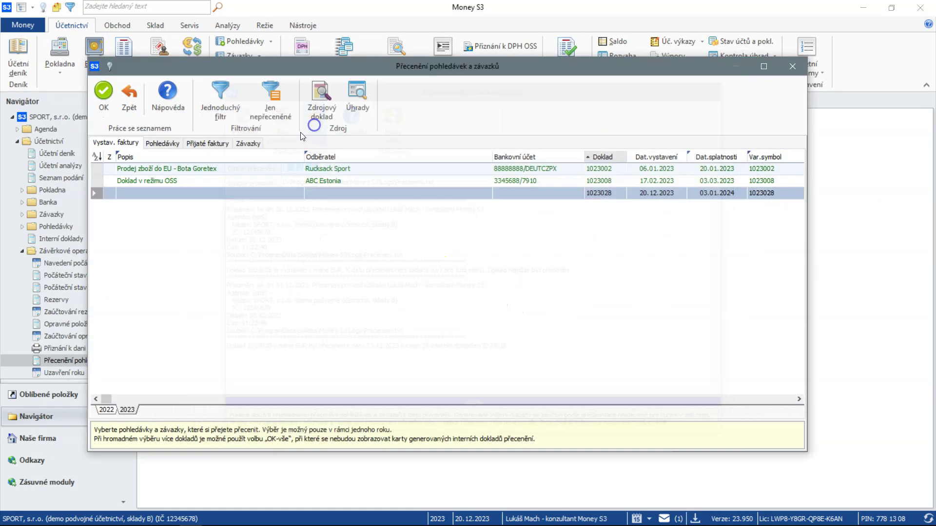
{"action": "left_click", "coordinate": [129, 105]}
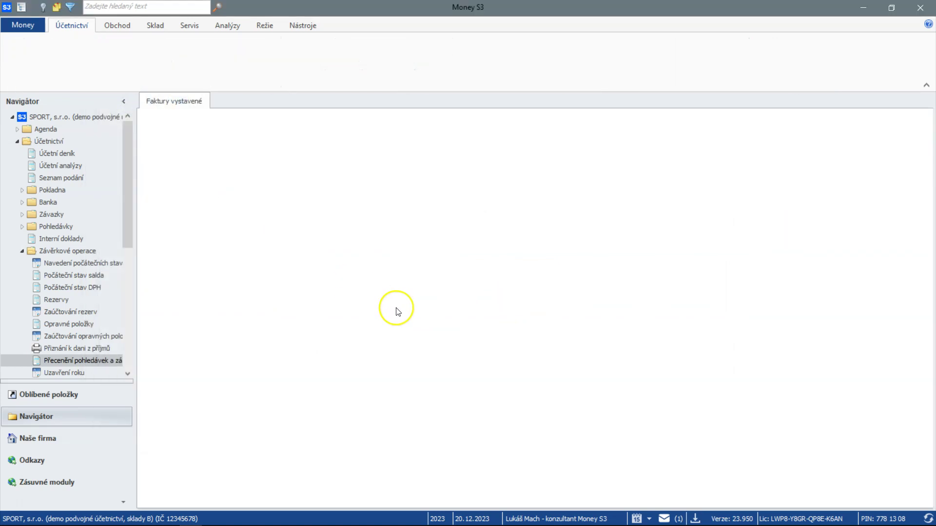